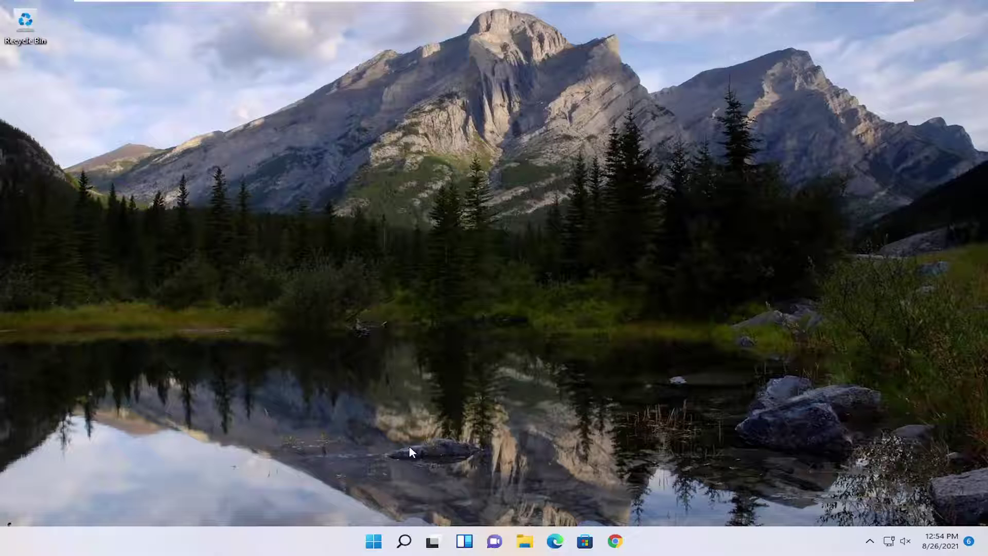
Launch Command Prompt as administrator from search and allow it to make changes
click(405, 542)
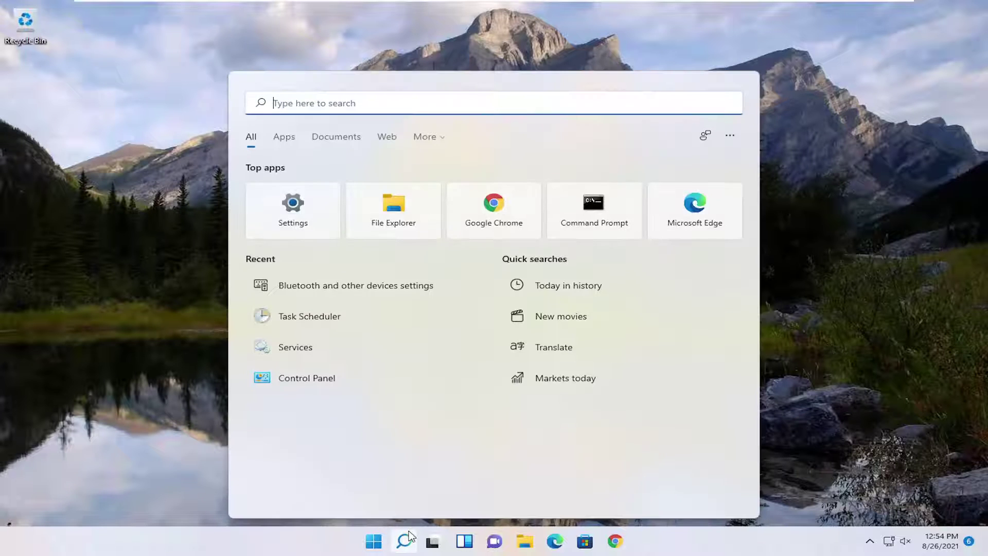
text(cmd)
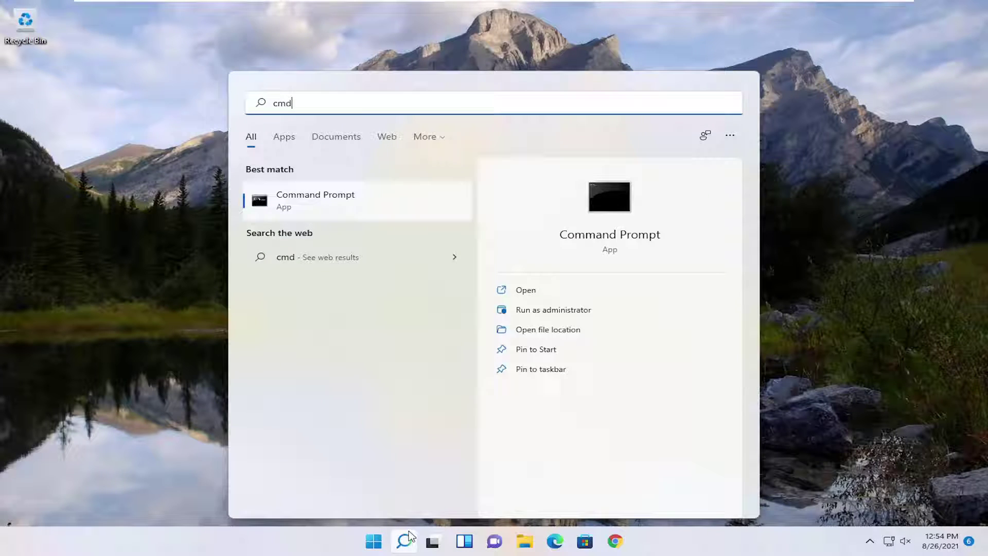
right_click(319, 207)
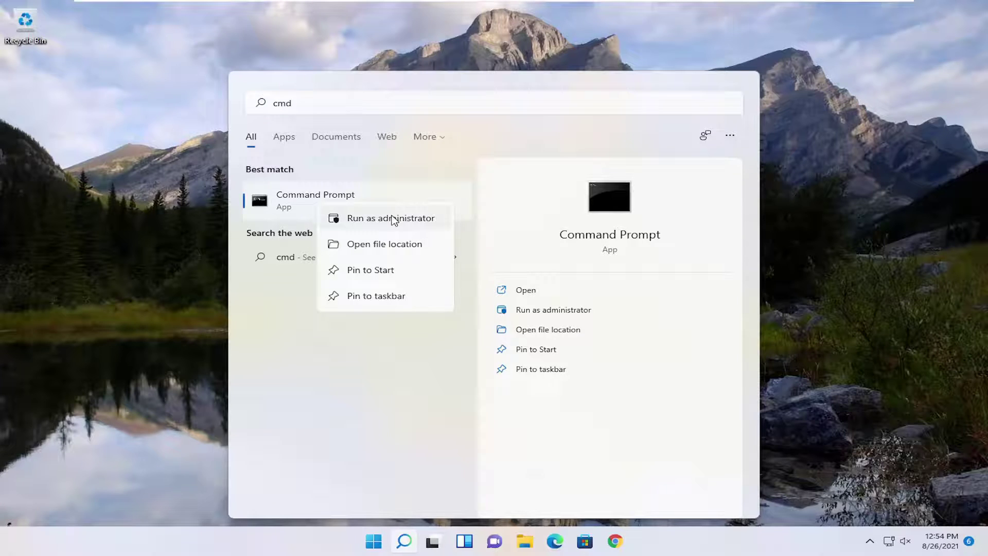
click(402, 221)
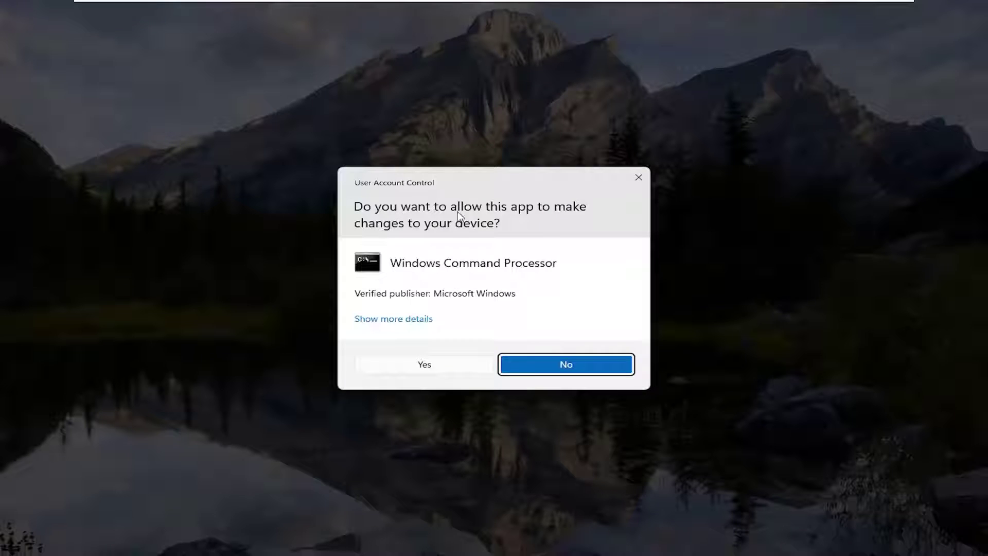
click(431, 368)
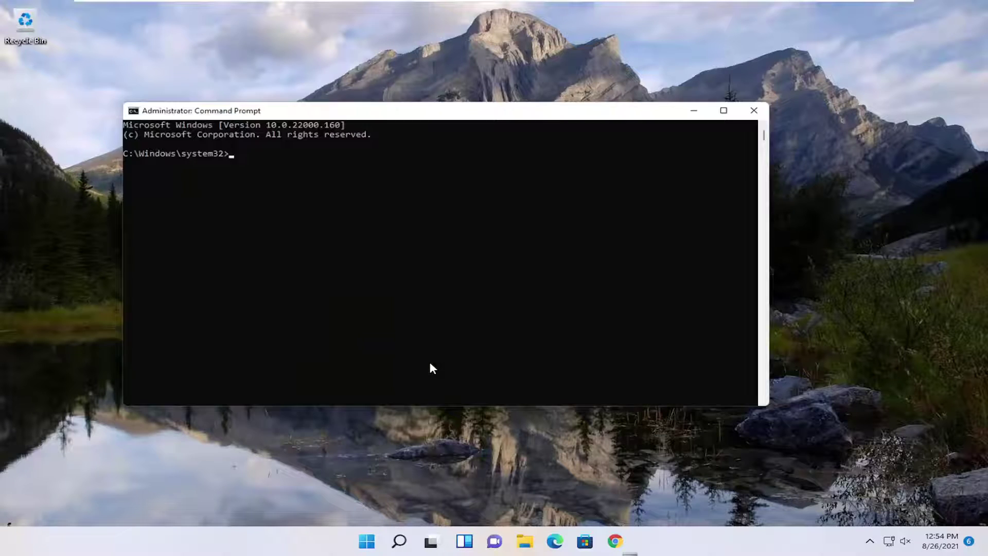
Run 'set devmgr_show_nonpresent_devices=1' pasted via the console's Edit > Paste menu
drag(379, 109, 396, 102)
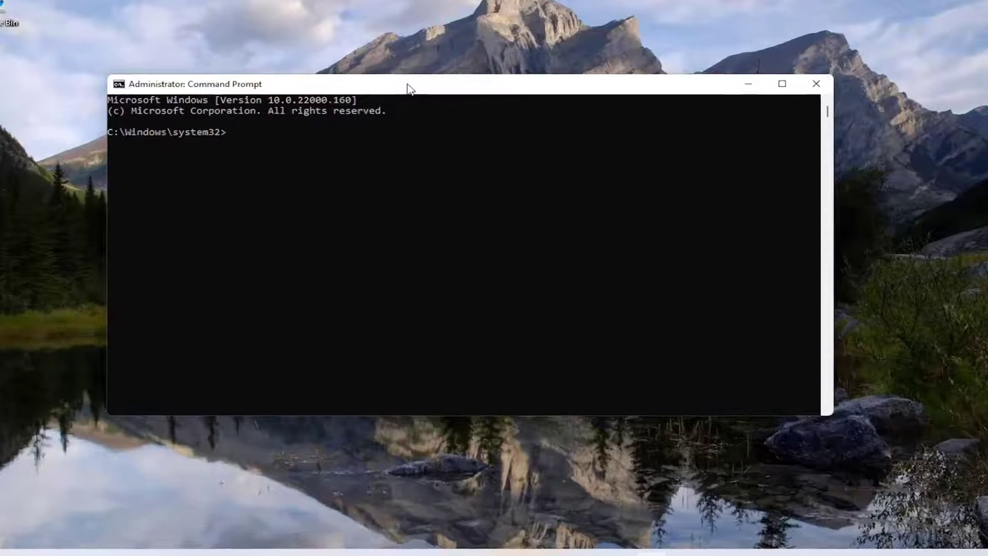
right_click(409, 101)
mouse_move(451, 177)
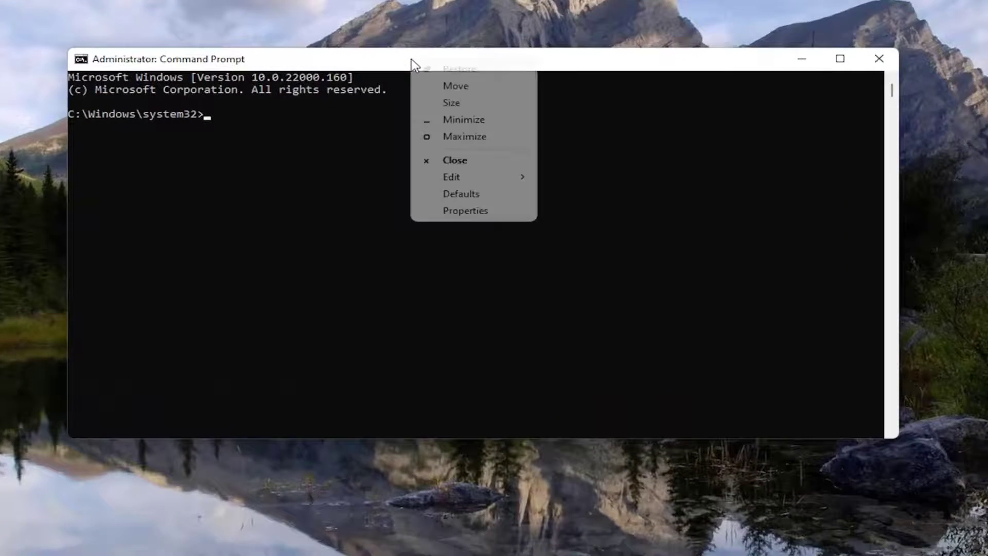
click(588, 208)
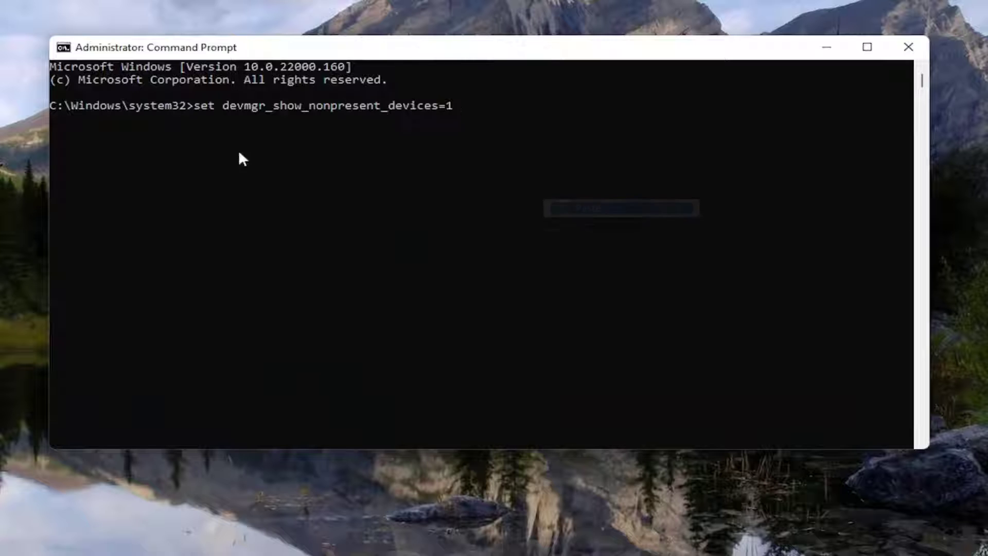
key(Return)
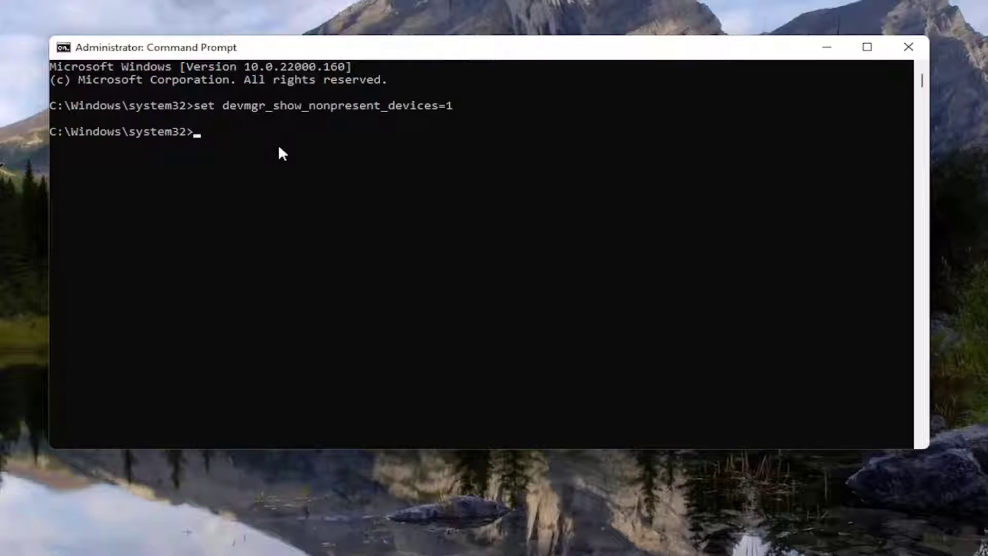
Close Command Prompt, launch Device Manager and expand Audio inputs and outputs
click(908, 47)
click(404, 541)
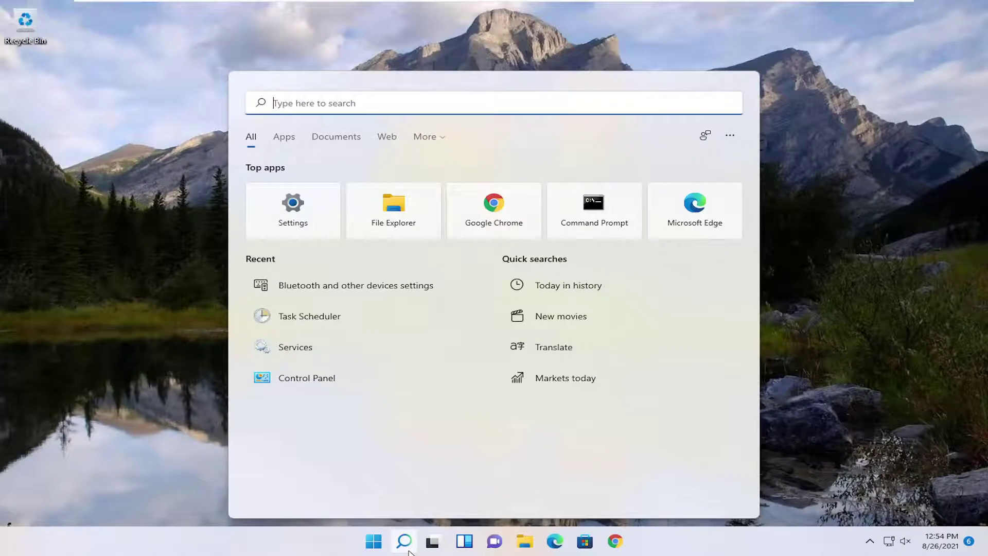
text(device mana)
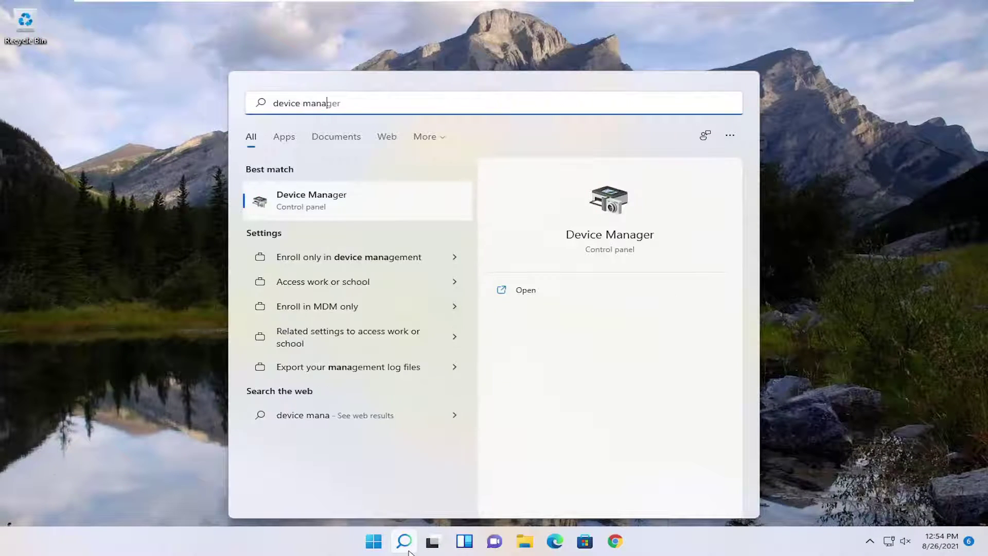
text(ger)
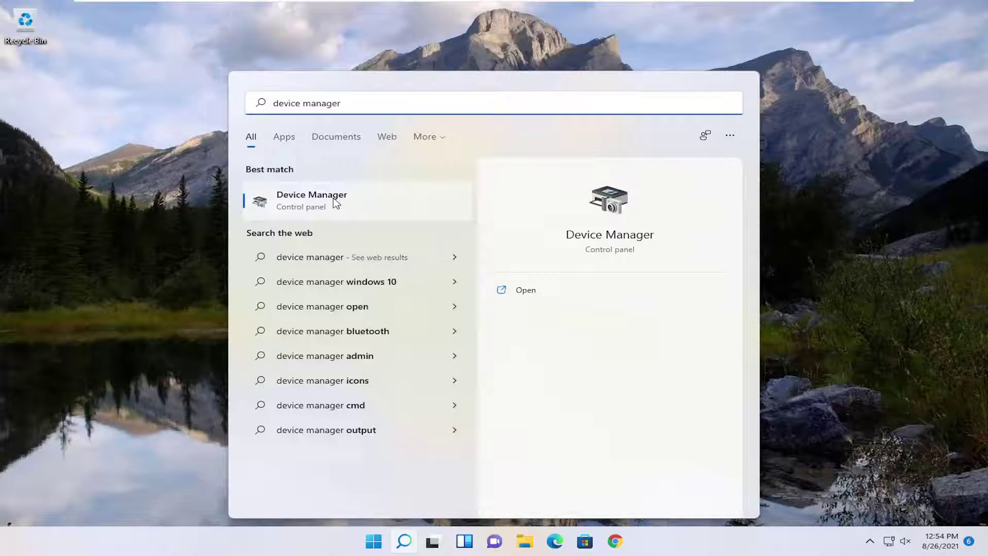
click(324, 203)
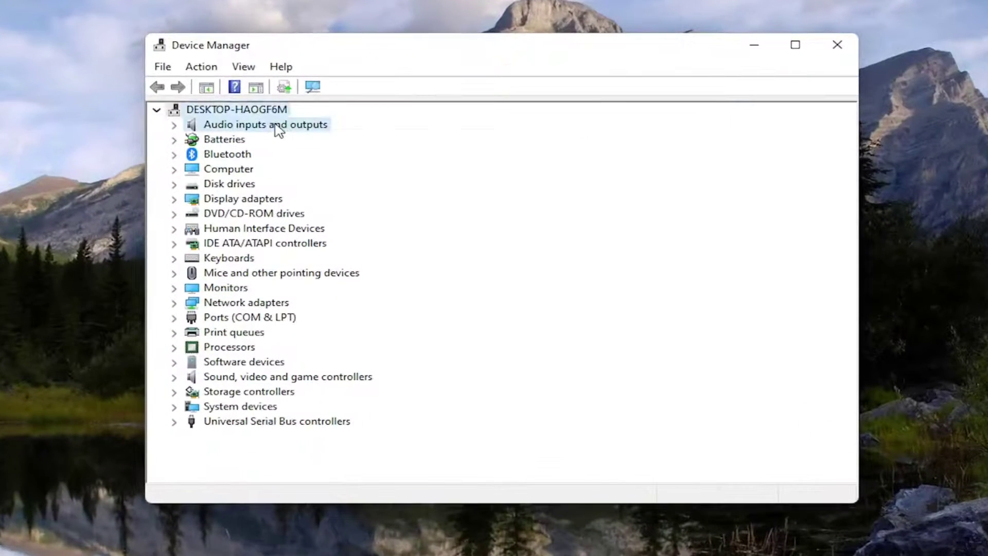
click(263, 129)
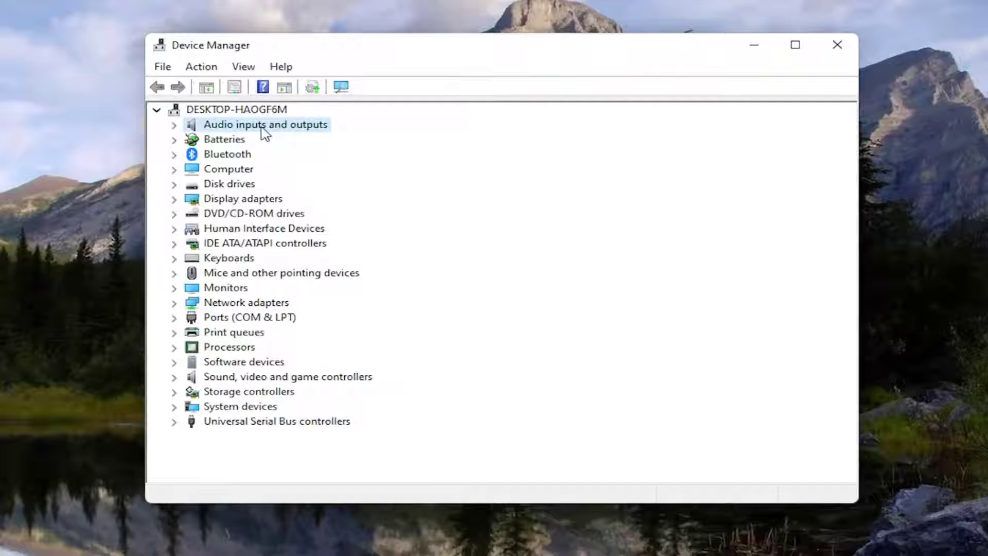
double_click(263, 127)
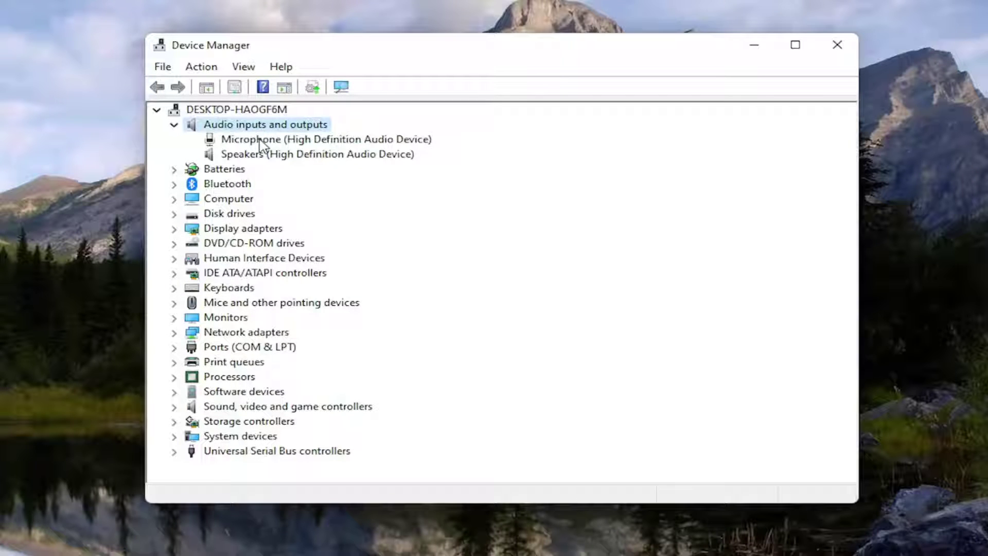
Start updating the Speakers driver, browsing locally and choosing from available drivers
right_click(256, 157)
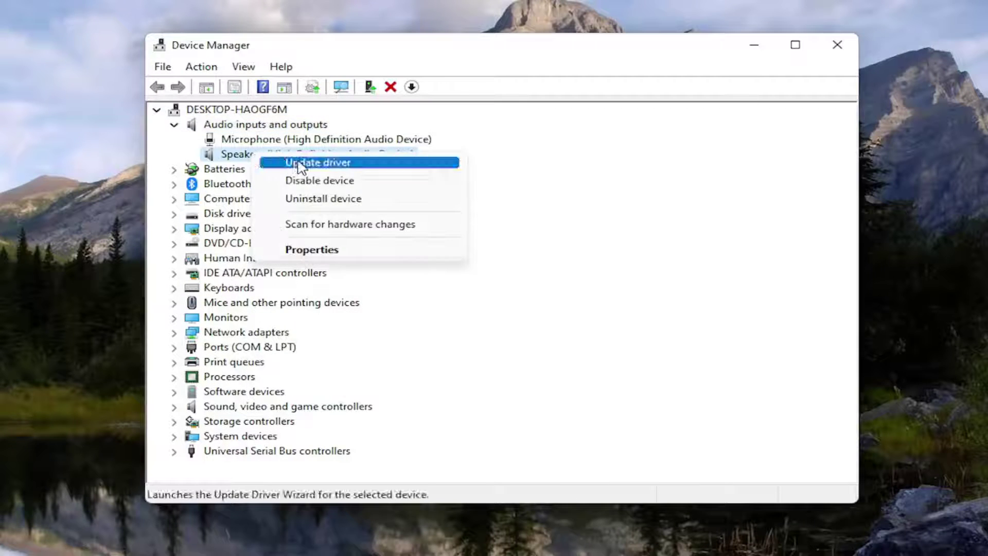
click(303, 164)
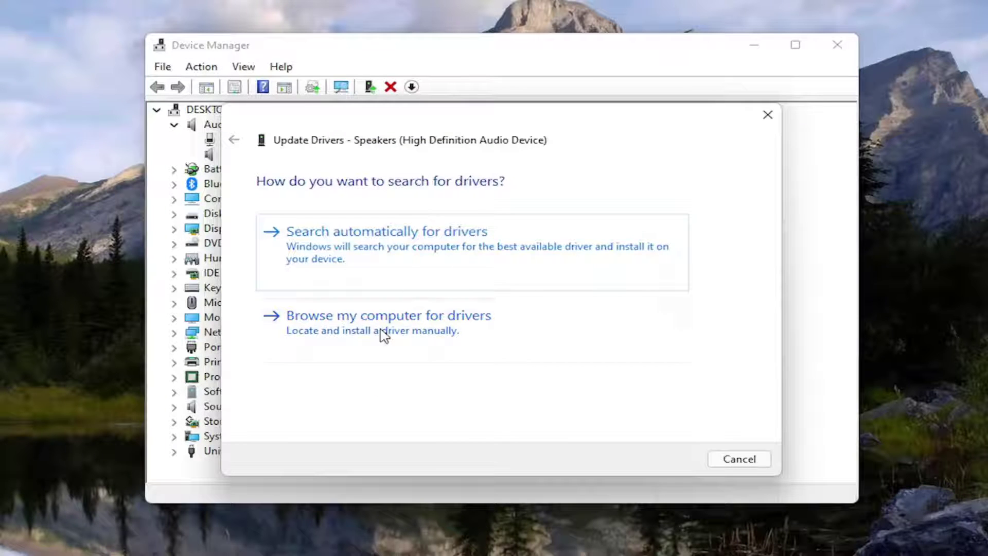
click(407, 334)
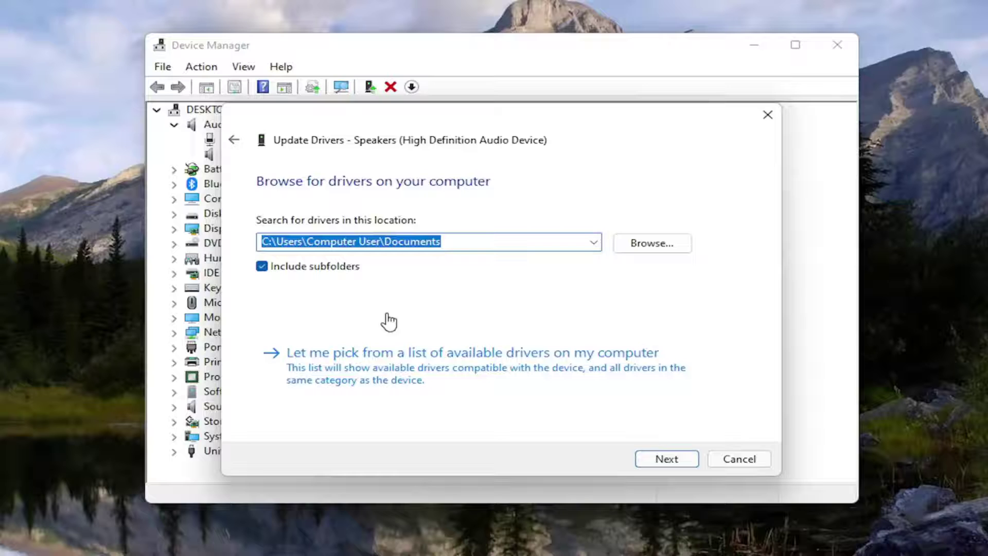
click(446, 370)
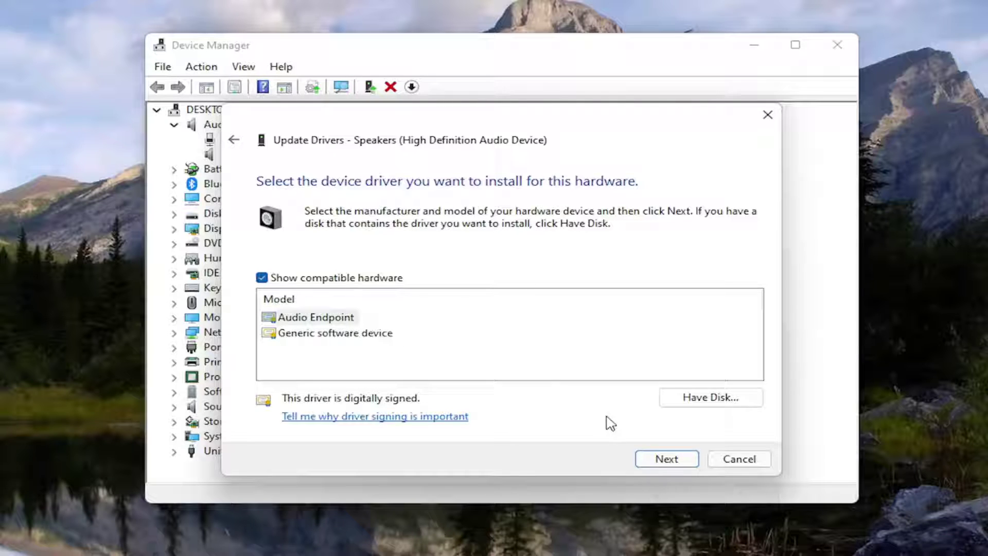
Install the Audio Endpoint driver for the speakers, then close the update and Device Manager
click(669, 458)
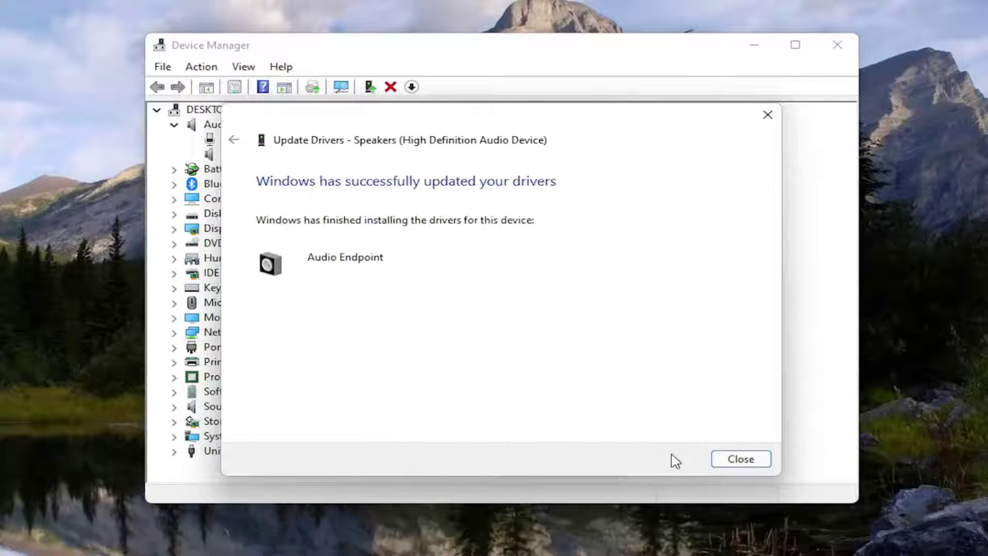
click(756, 463)
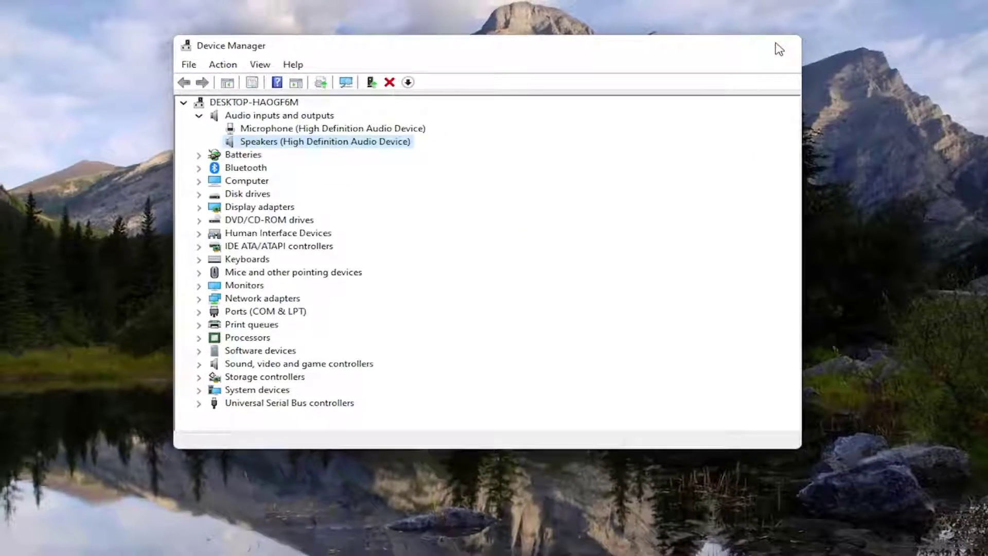
click(779, 48)
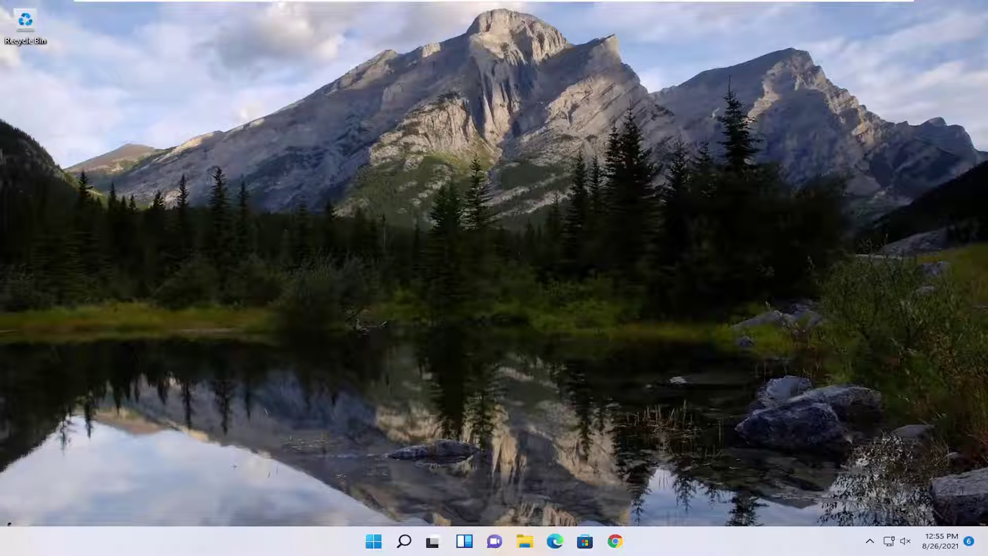
Launch Services from search and view the Windows Audio service's properties
click(403, 542)
text(services)
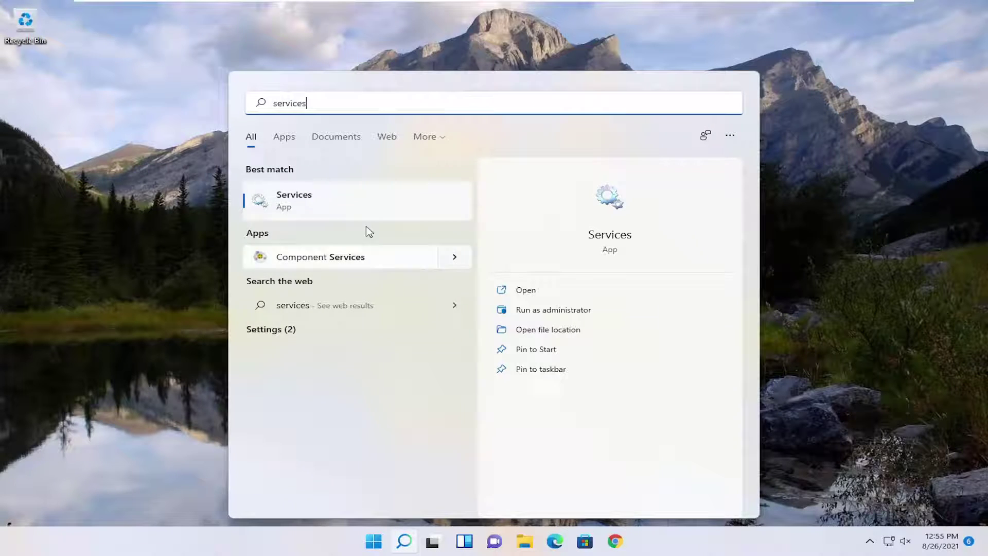
click(290, 210)
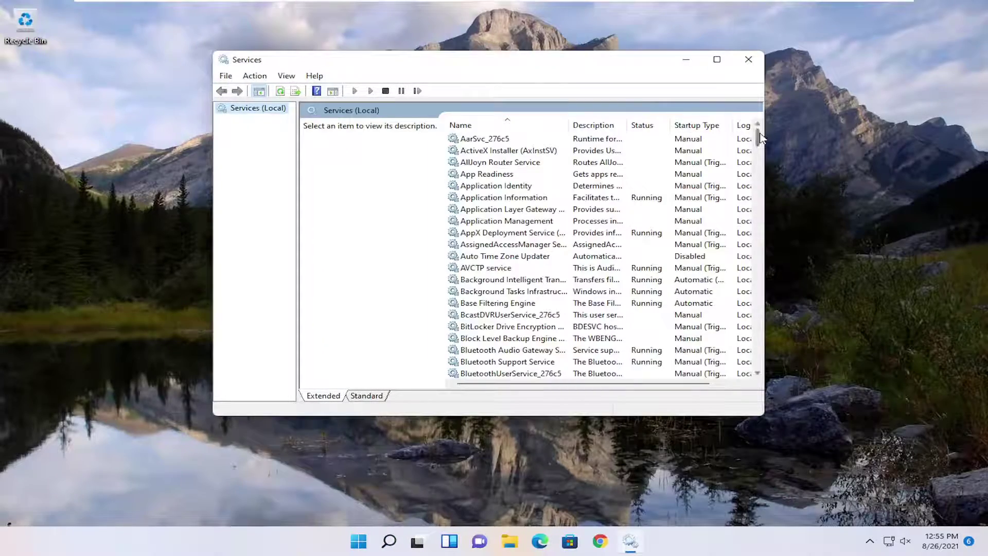
drag(758, 137, 799, 347)
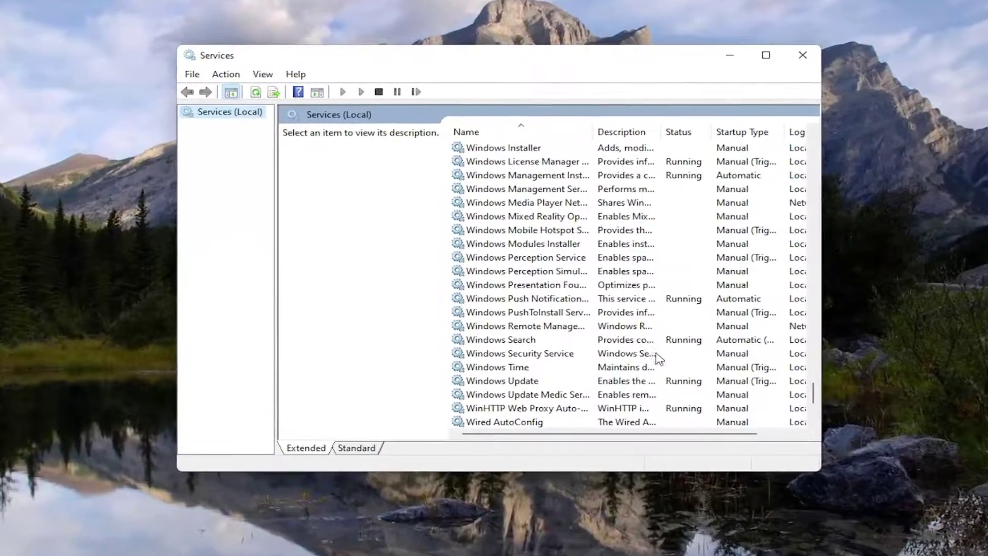
scroll(648, 325, up, 10)
scroll(518, 294, down, 3)
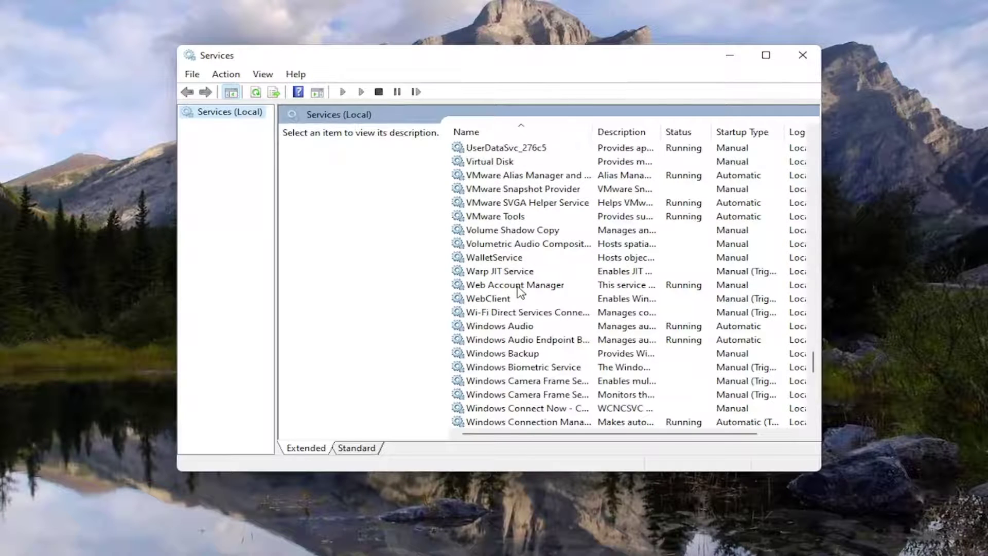
scroll(506, 292, down, 1)
click(488, 285)
double_click(489, 287)
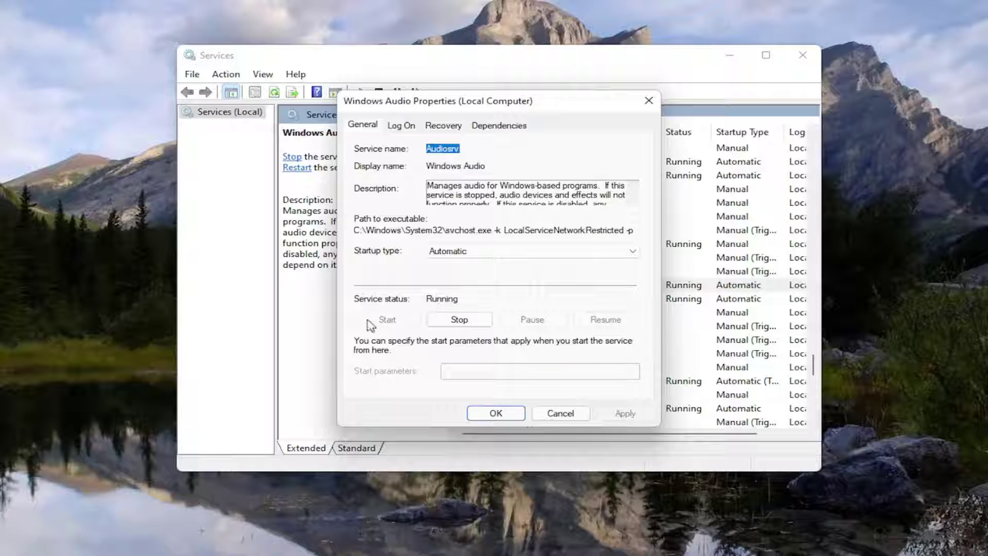
Confirm Windows Audio as Automatic and Running, then close Services, dismissing the open-dialogs message
click(496, 413)
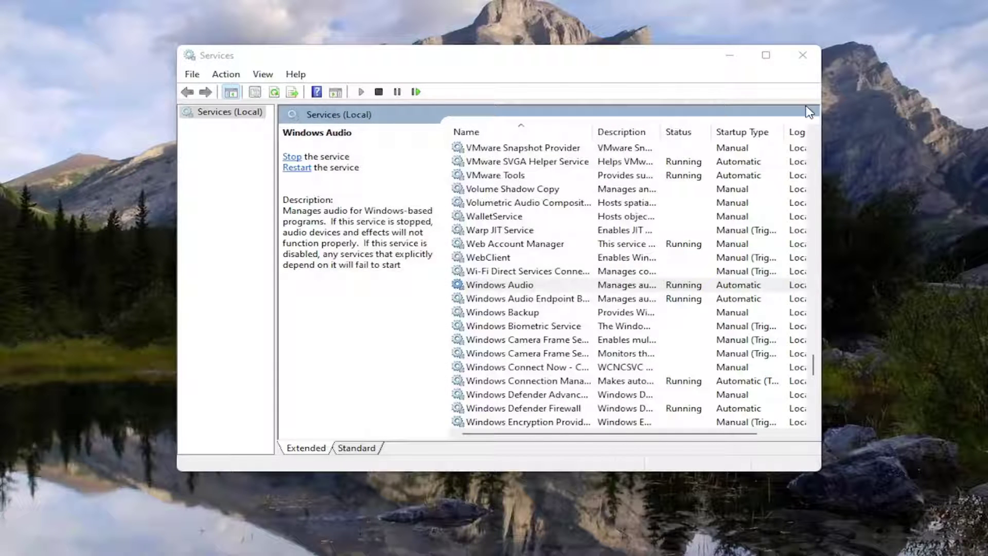
click(804, 55)
click(628, 329)
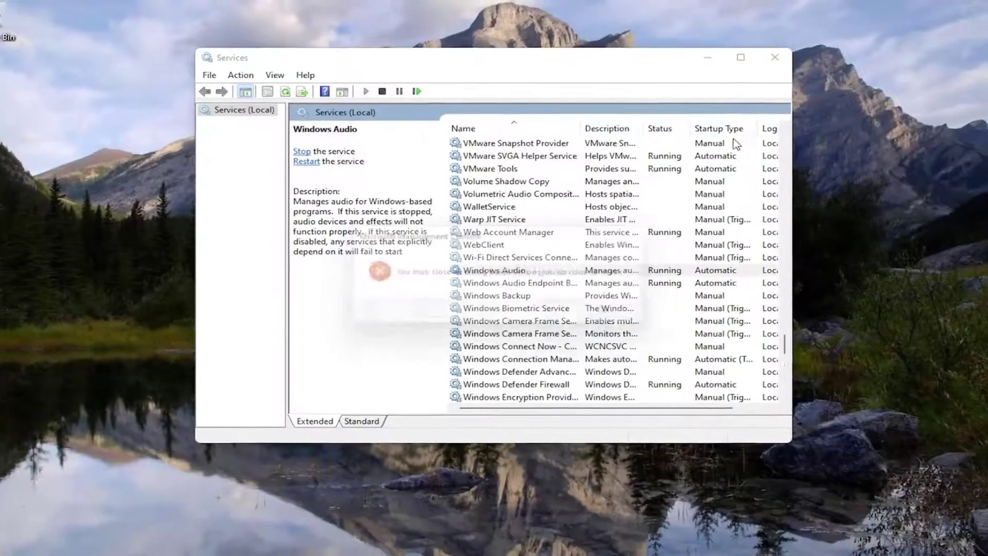
click(753, 55)
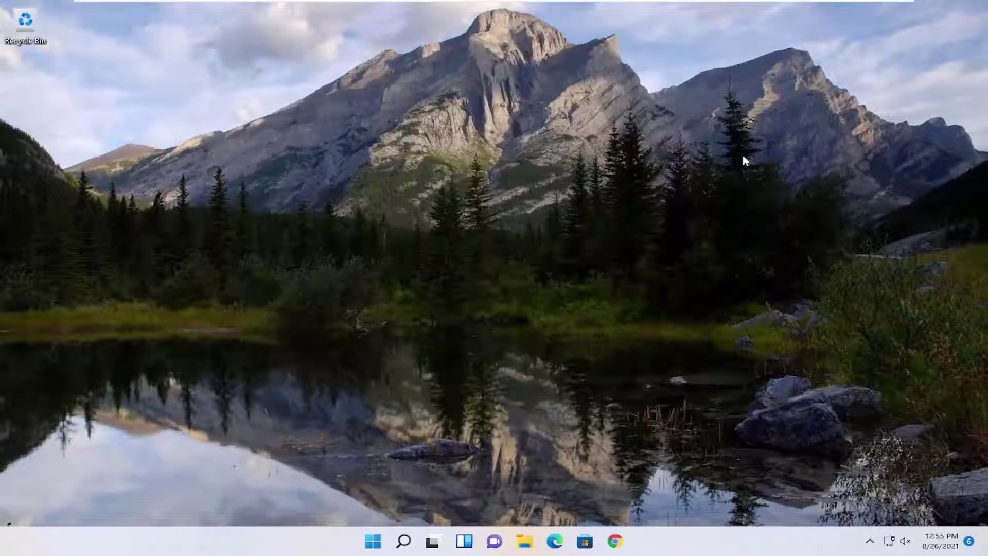
click(909, 545)
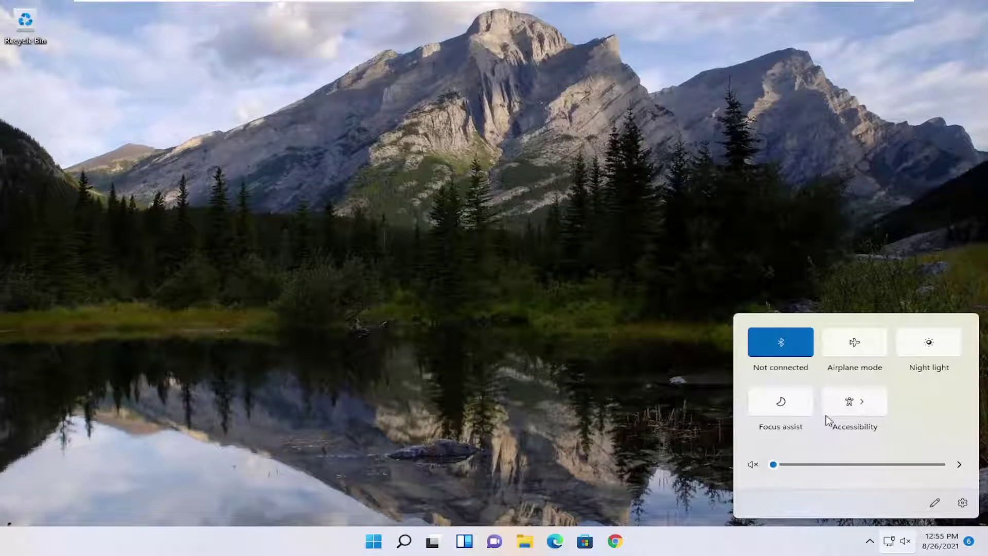
click(436, 485)
right_click(374, 541)
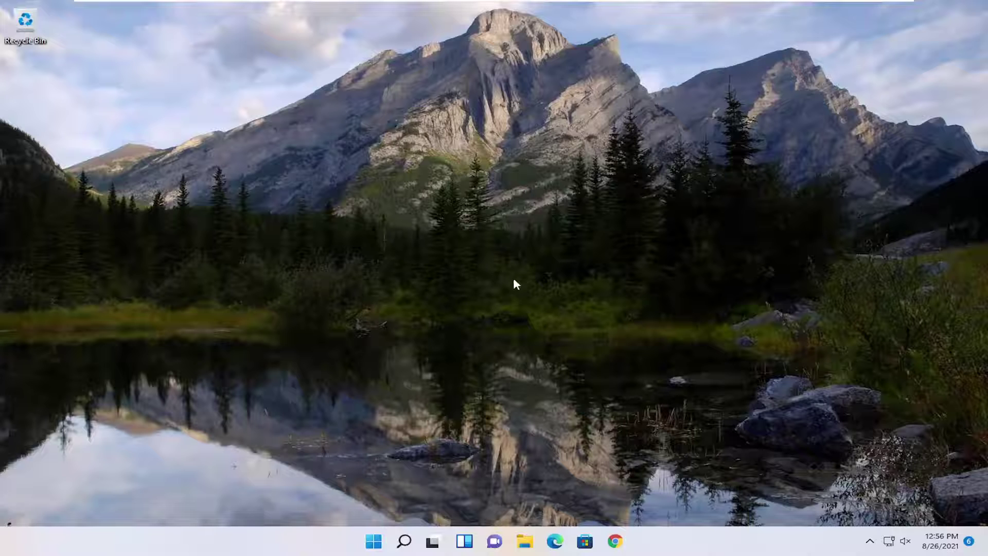
From search reach Other troubleshooters and run the Playing Audio troubleshooter
click(403, 543)
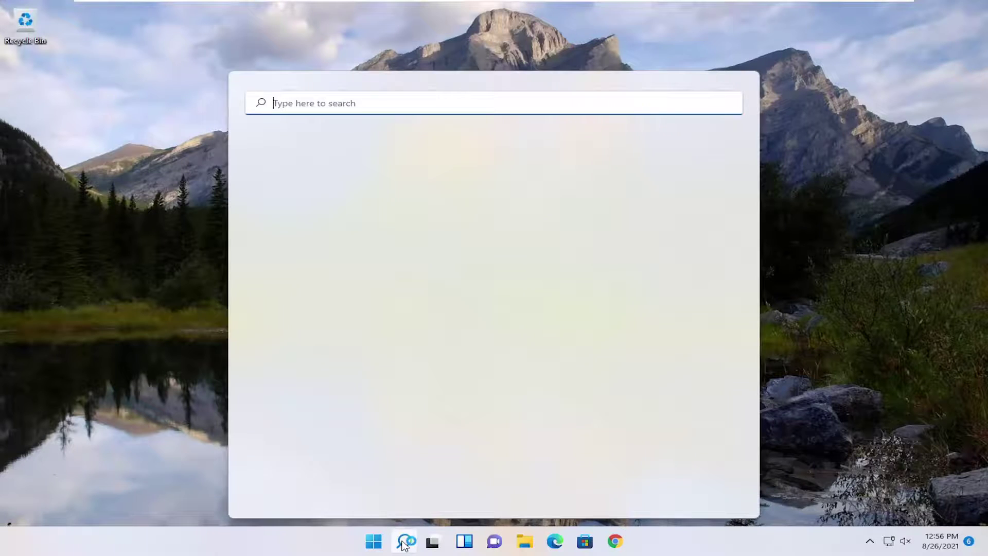
text(trouble)
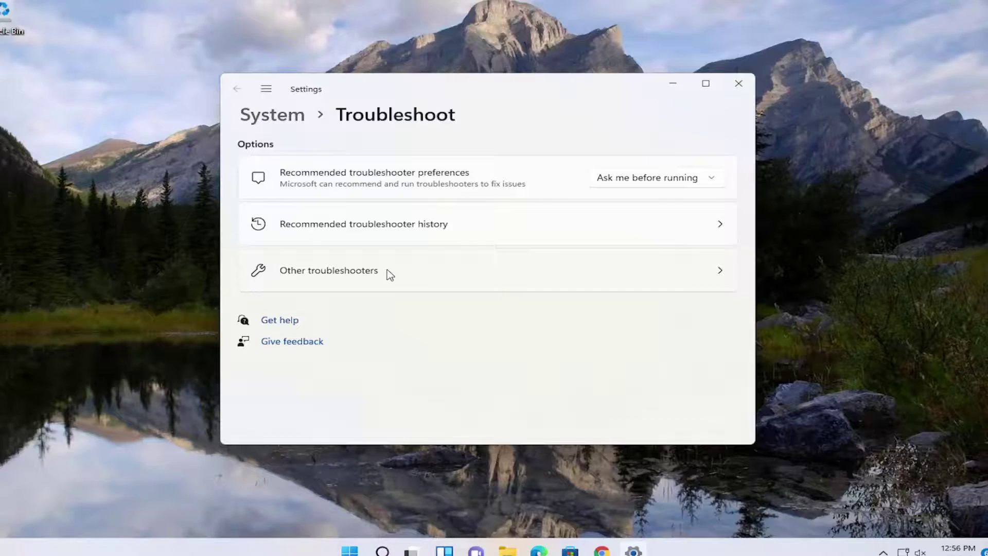
click(370, 270)
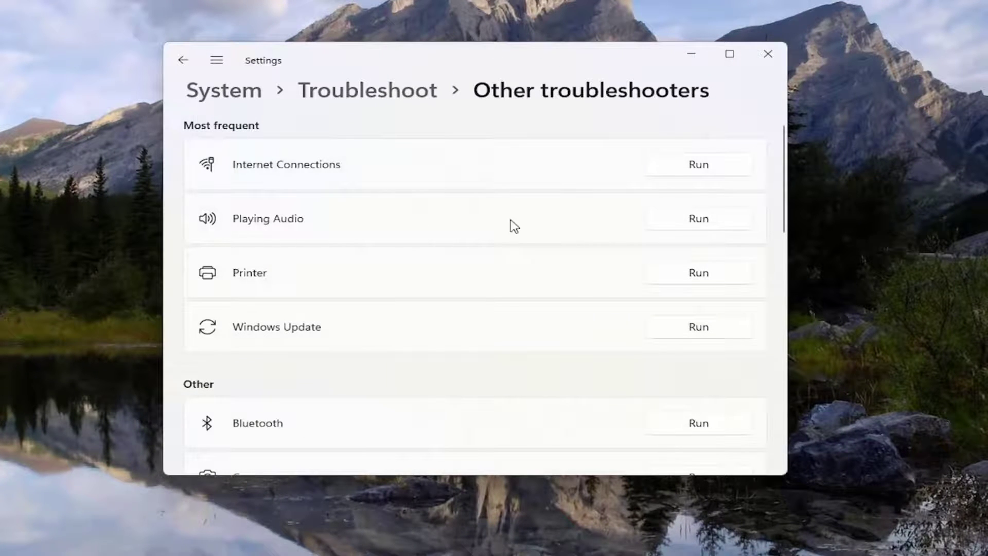
click(698, 221)
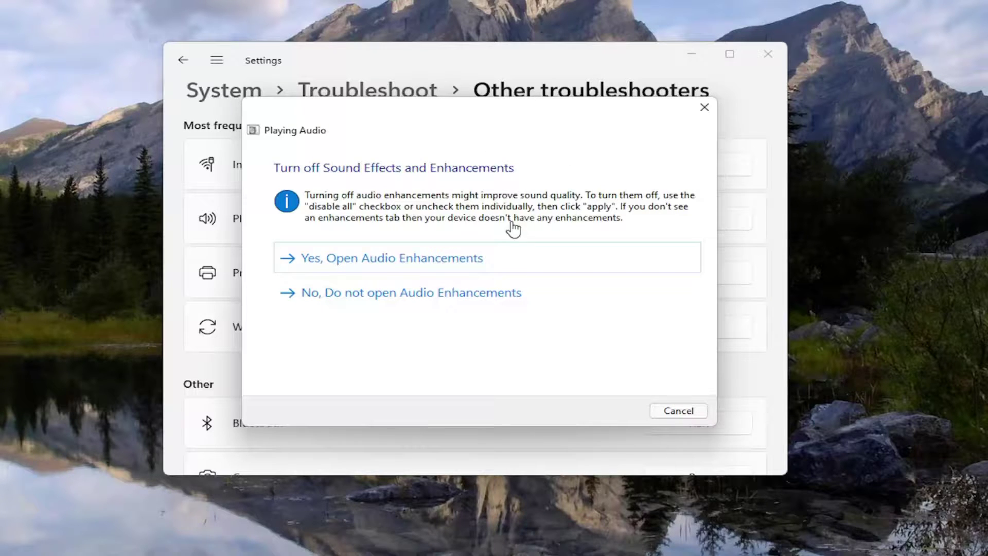
Decline Audio Enhancements, continue past the low-volume warning, then close the troubleshooter and Settings
click(410, 295)
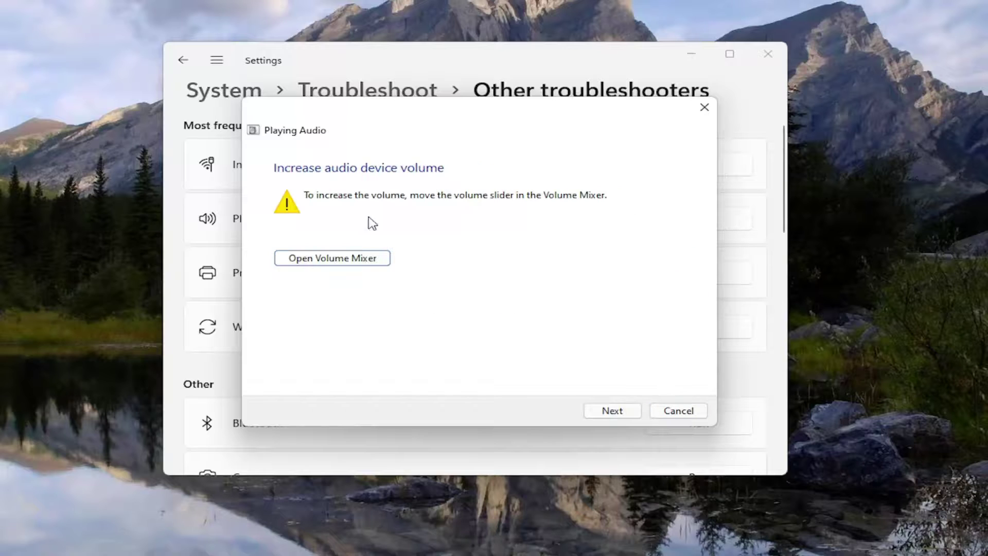
click(606, 413)
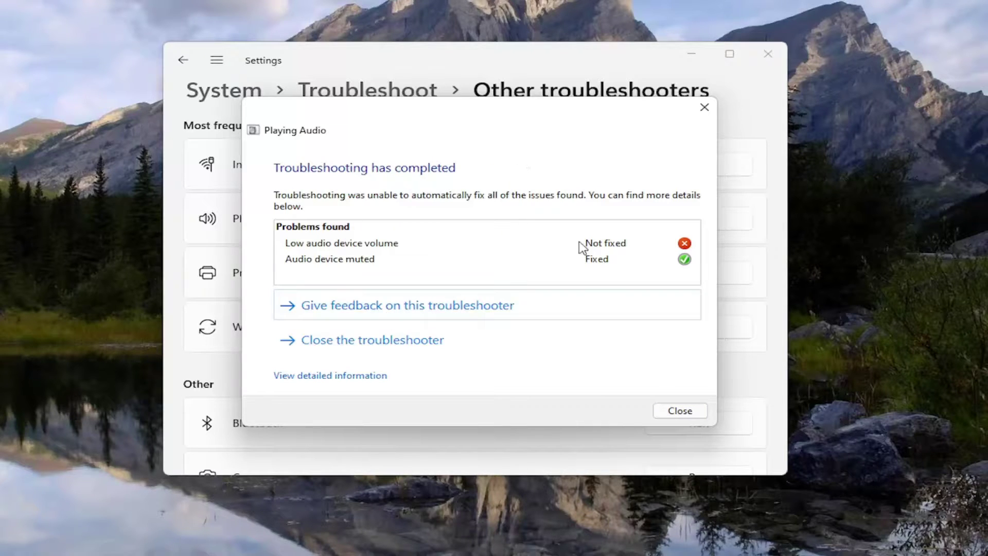
click(679, 411)
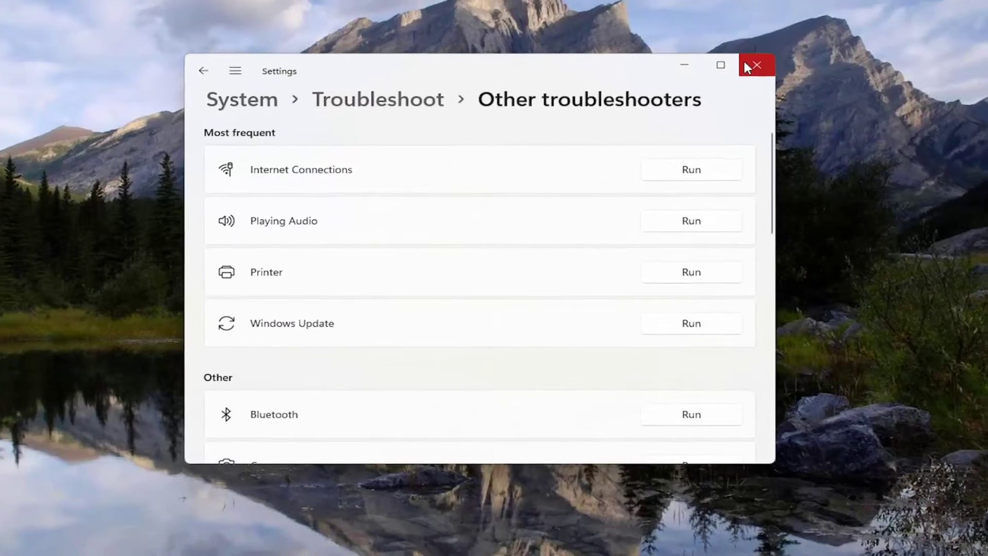
click(745, 62)
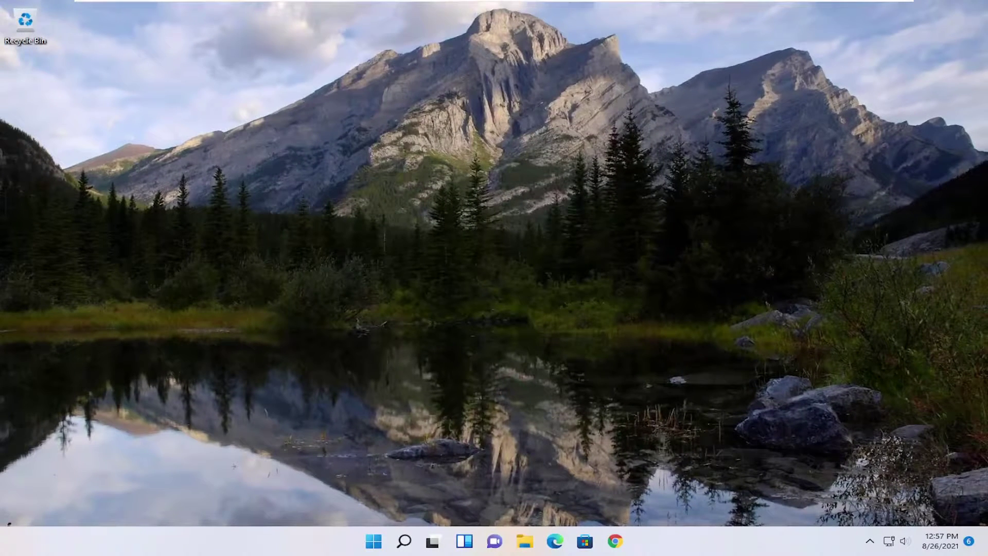